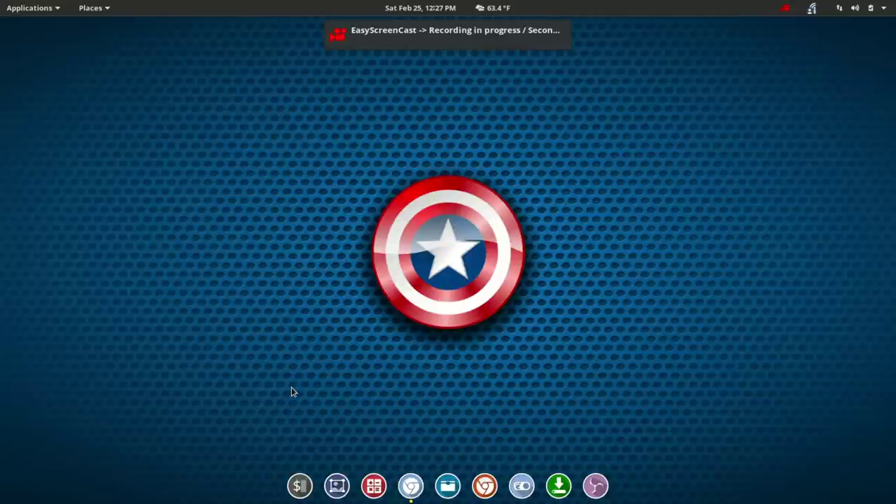
- Switch to Chromium and read through the Sonar GNU Linux home page, including its built-in assistive technology section
left_click(411, 486)
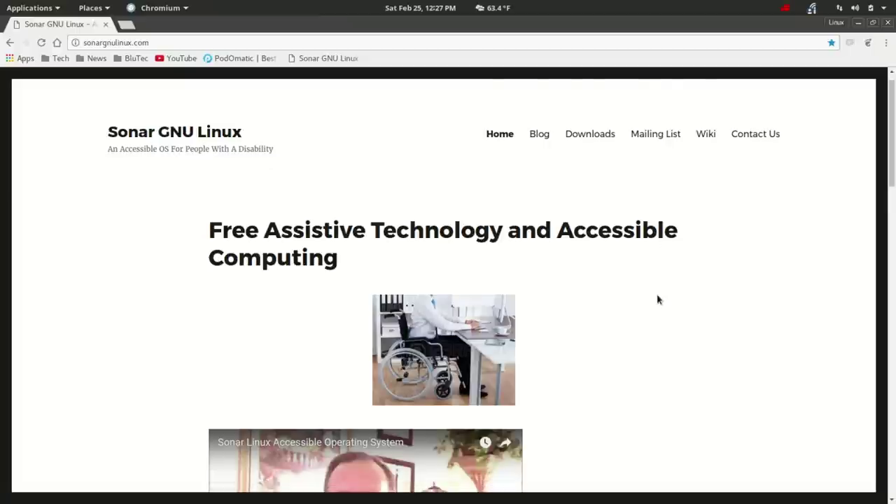
scroll(657, 300, "down", 5)
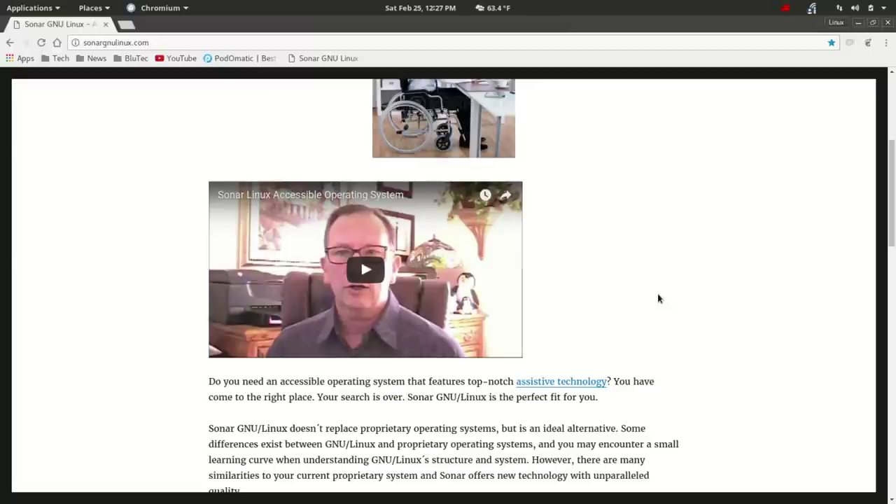
scroll(658, 299, "down", 6)
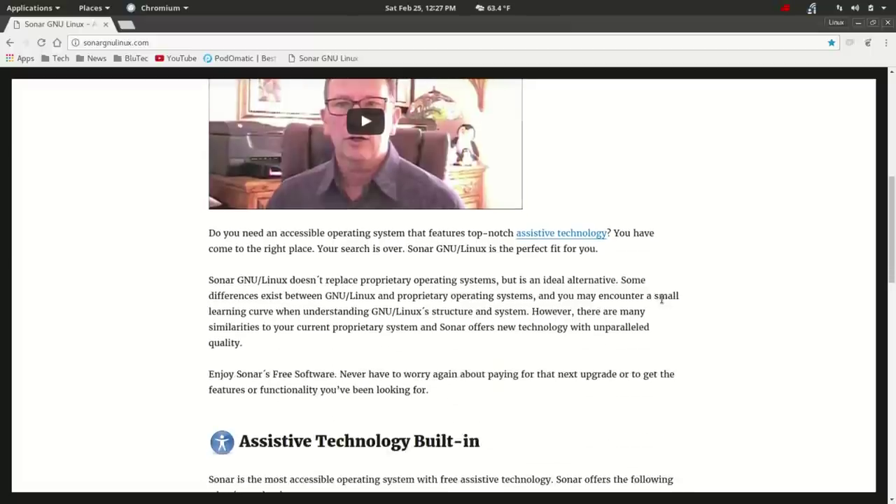
scroll(658, 299, "down", 2)
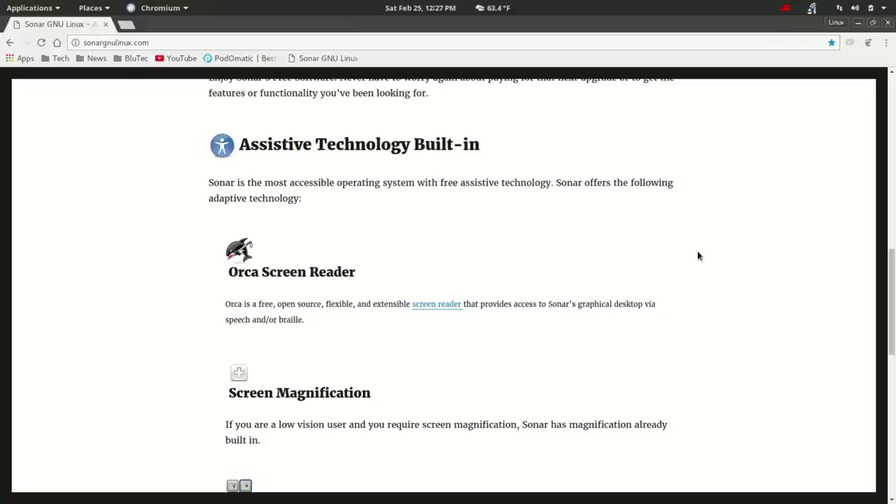
scroll(698, 256, "down", 3)
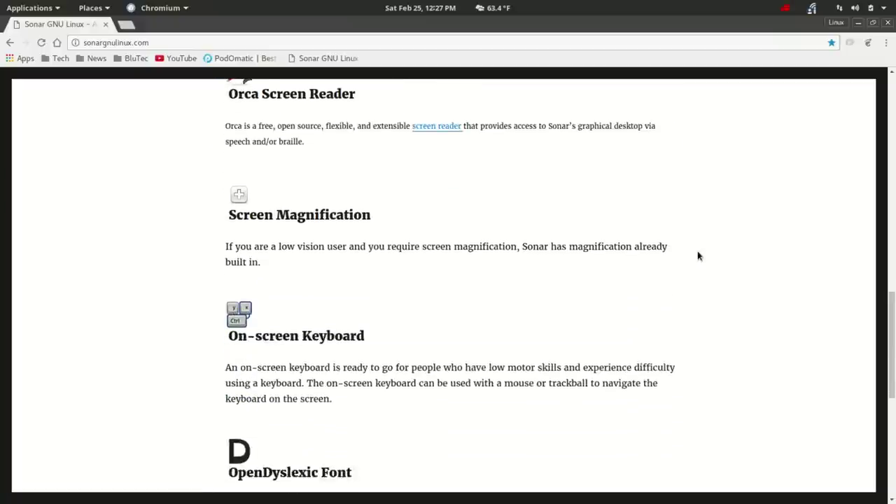
scroll(698, 256, "down", 3)
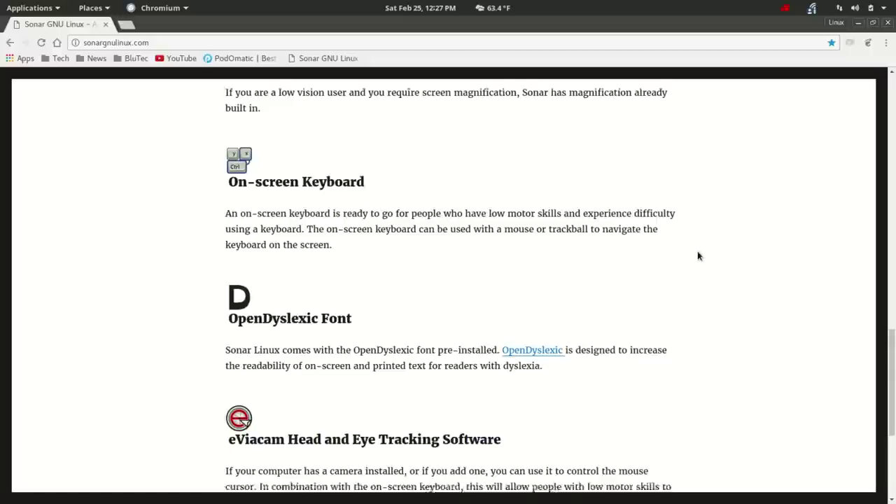
scroll(698, 256, "down", 3)
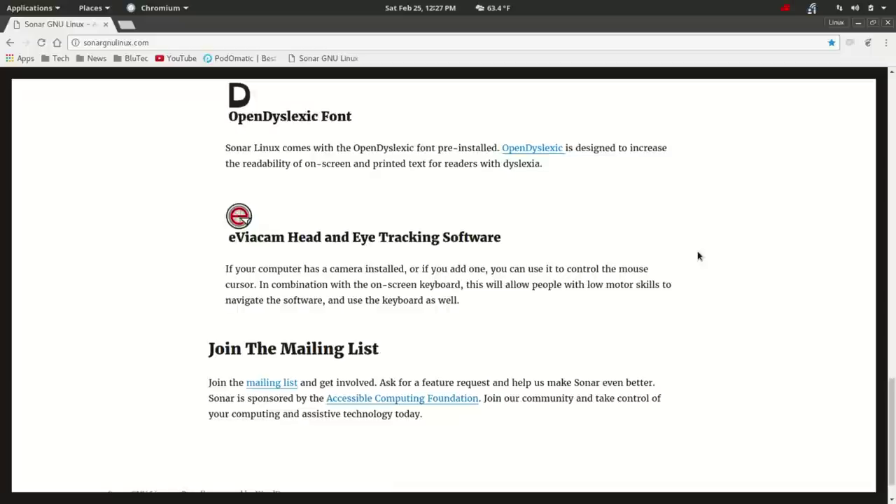
scroll(698, 256, "up", 18)
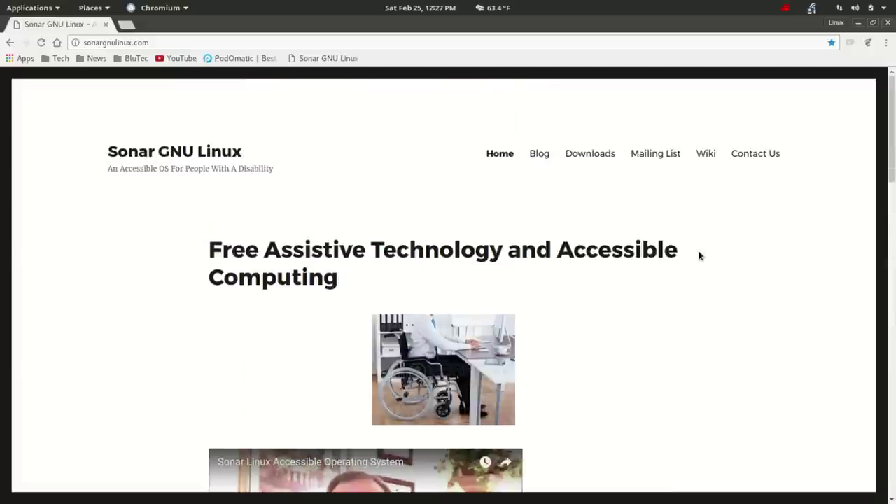
- Open the Sonar GNU Linux blog and read the Sonar 2016.3 release post with its edition links
left_click(540, 158)
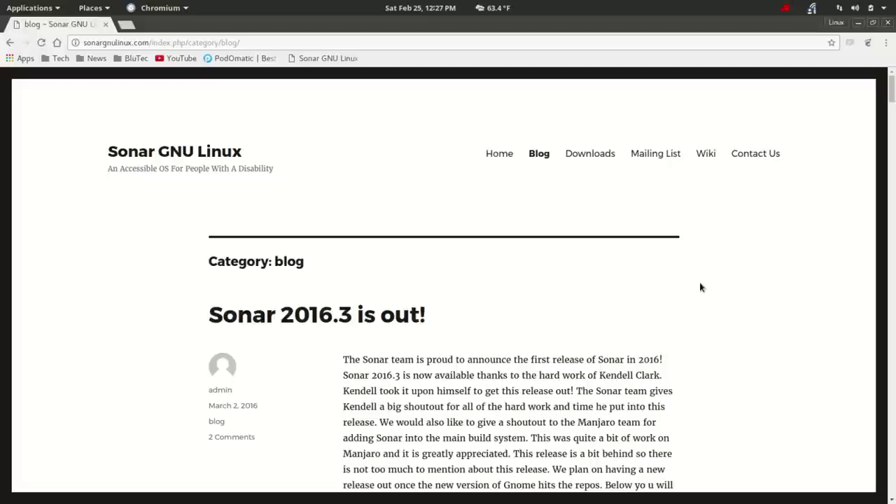
scroll(700, 287, "down", 4)
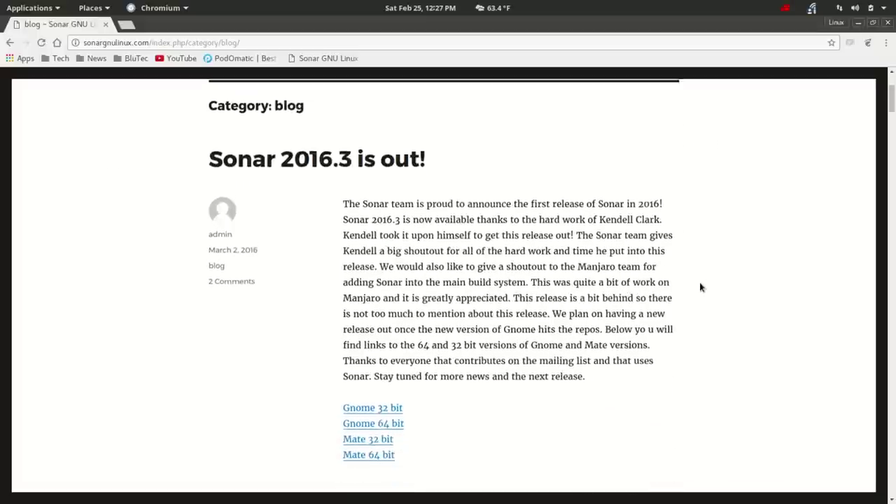
scroll(700, 286, "down", 1)
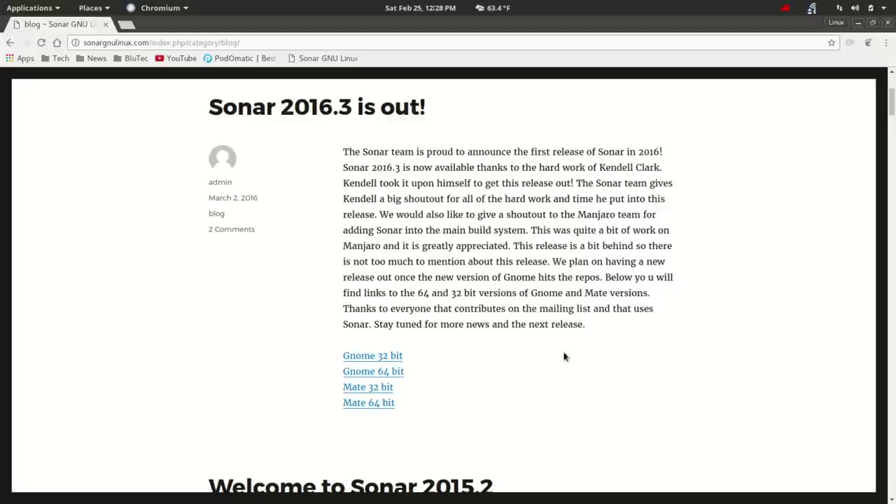
scroll(564, 357, "up", 3)
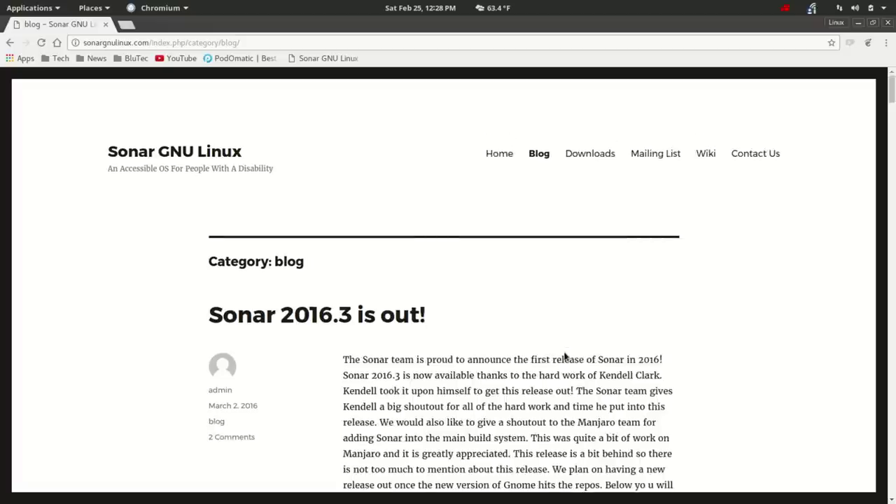
- Return to the Sonar home page to look over its assistive technology section again, and minimize the browser
left_click(500, 161)
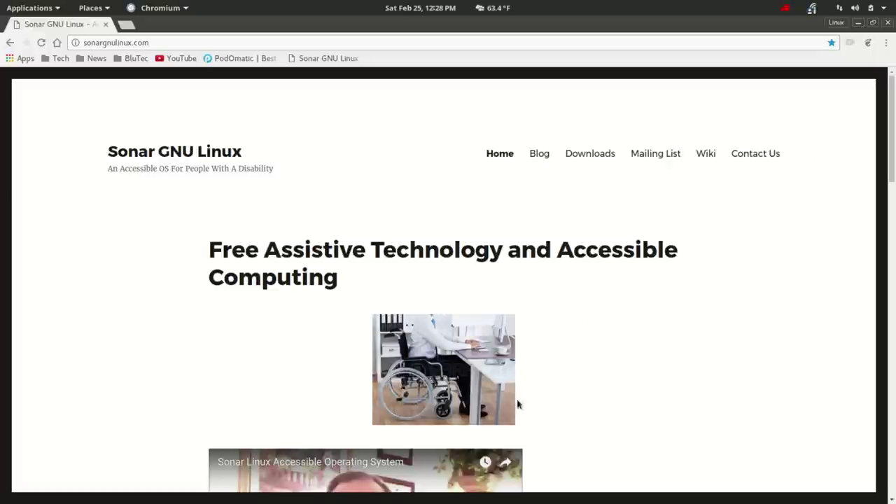
scroll(532, 403, "down", 10)
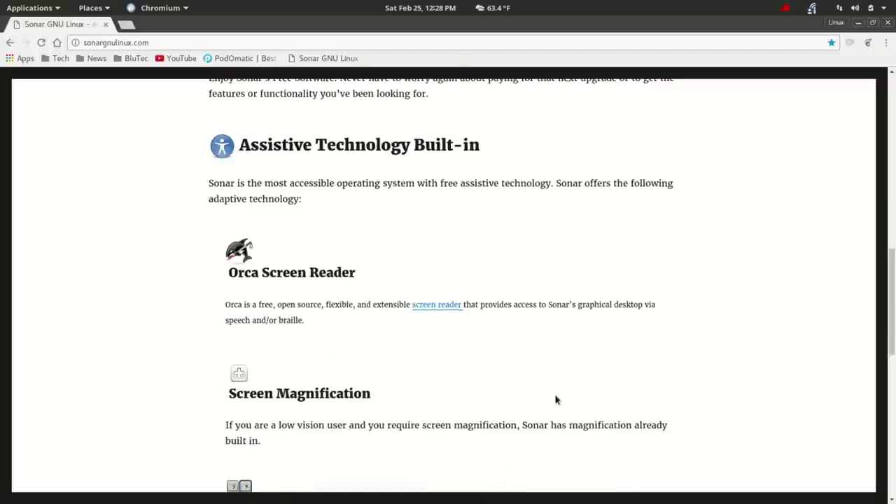
scroll(555, 400, "up", 10)
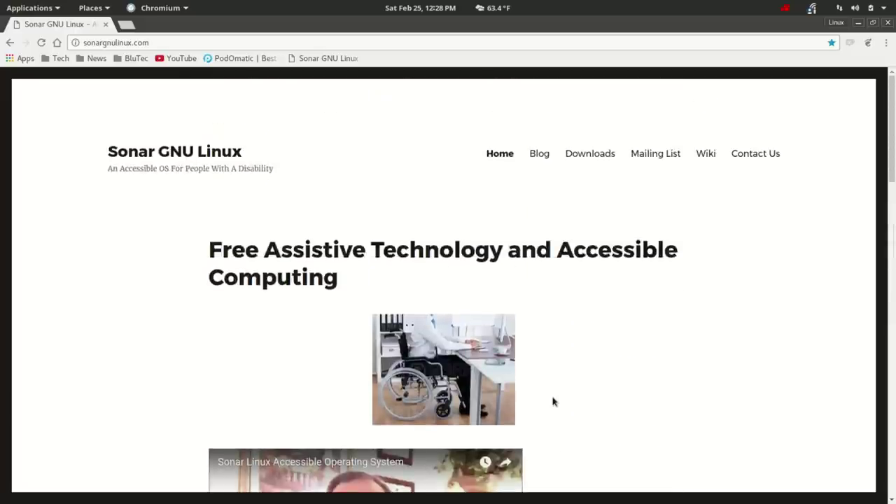
scroll(553, 401, "down", 10)
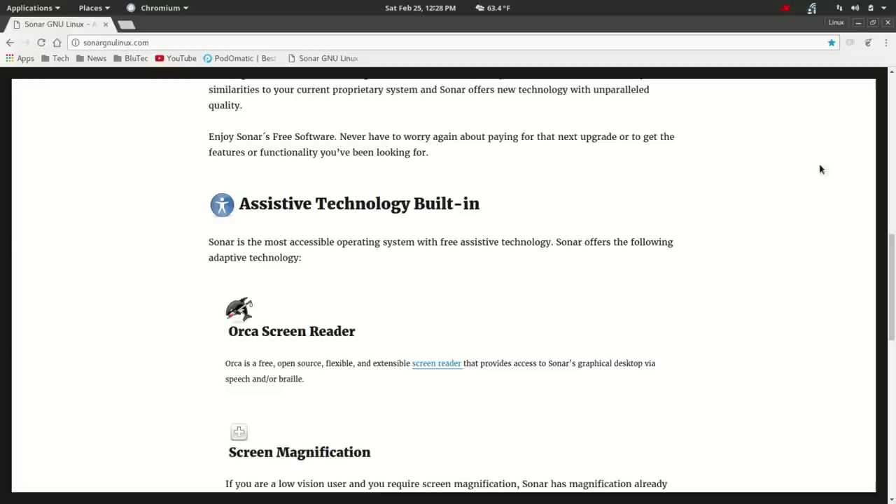
left_click(858, 22)
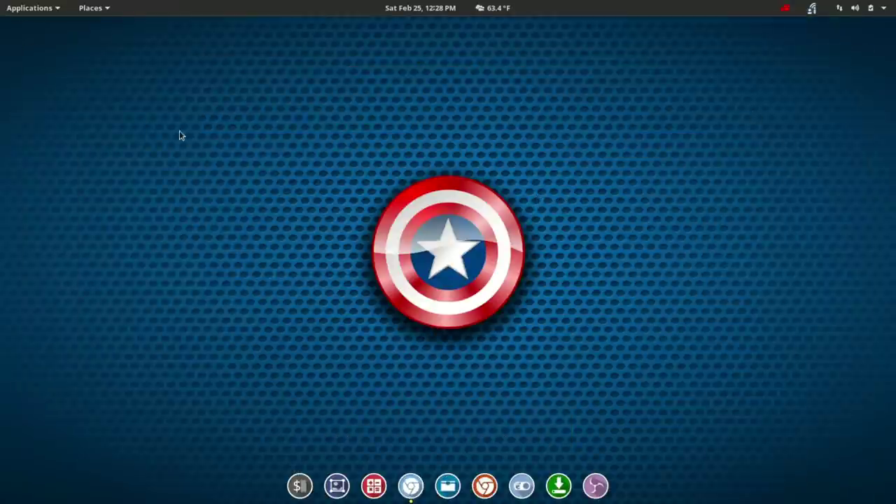
- Open the Universal Access page of the system settings and move its window higher on the desktop
left_click(57, 16)
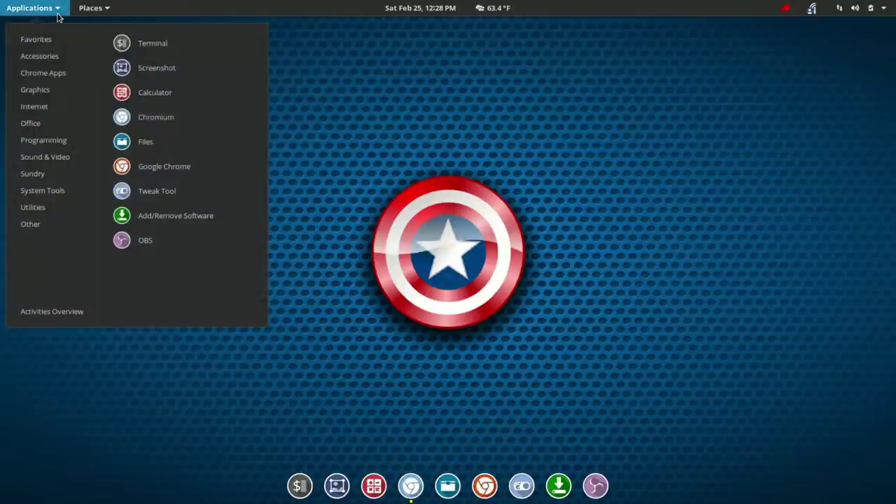
mouse_move(42, 190)
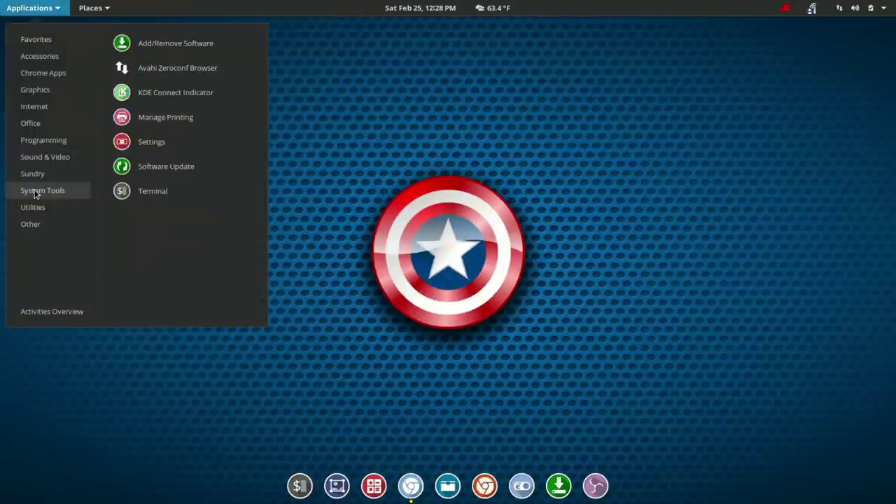
left_click(130, 147)
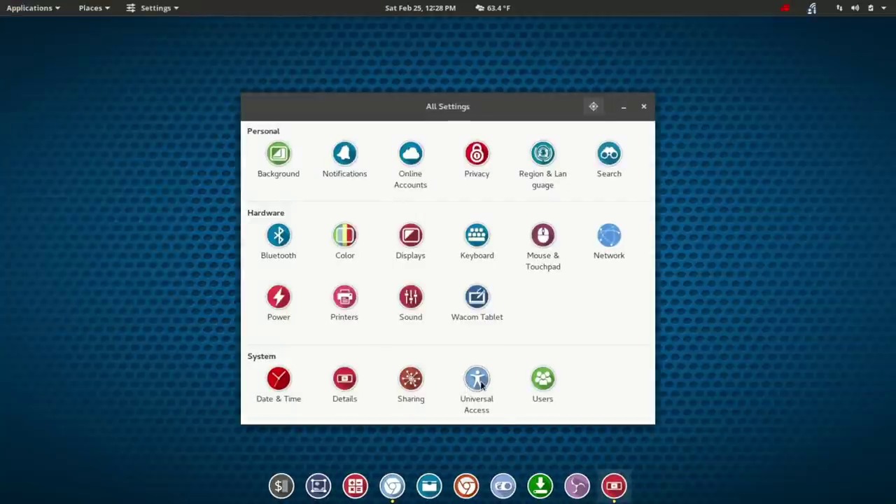
left_click(480, 381)
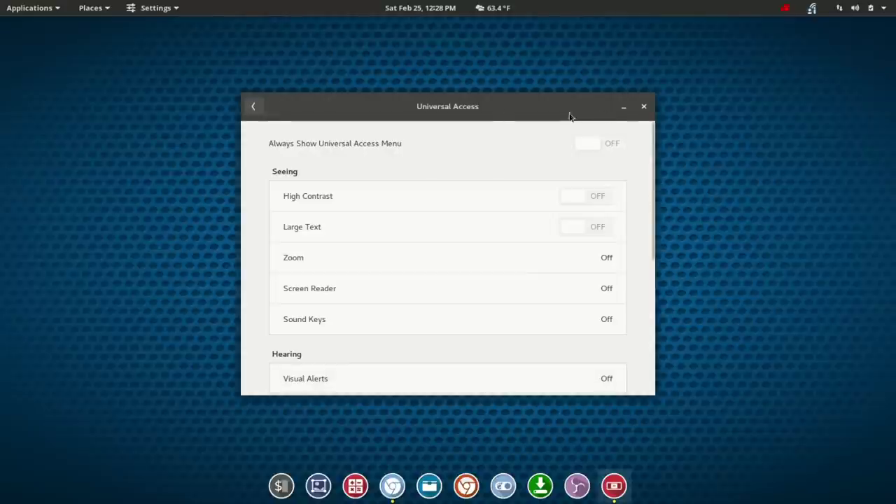
left_click_drag(496, 108, 479, 65)
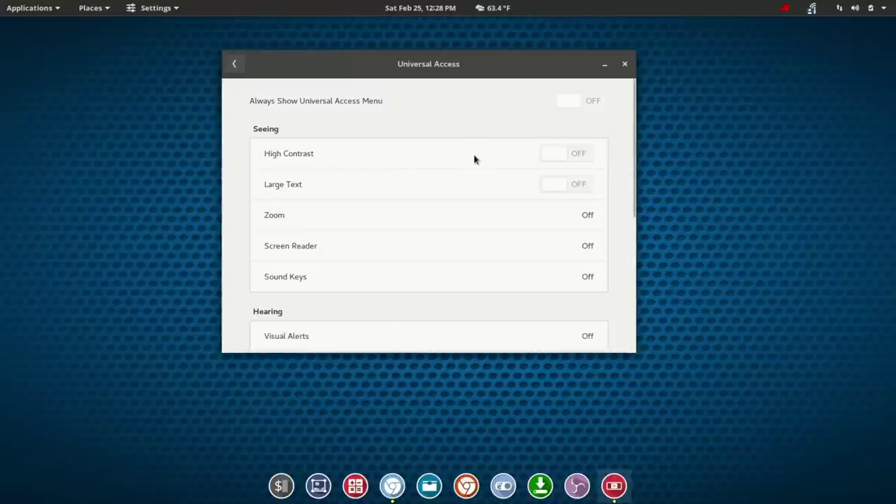
- Enable Always Show Universal Access Menu and view the options in the new accessibility menu
left_click(590, 103)
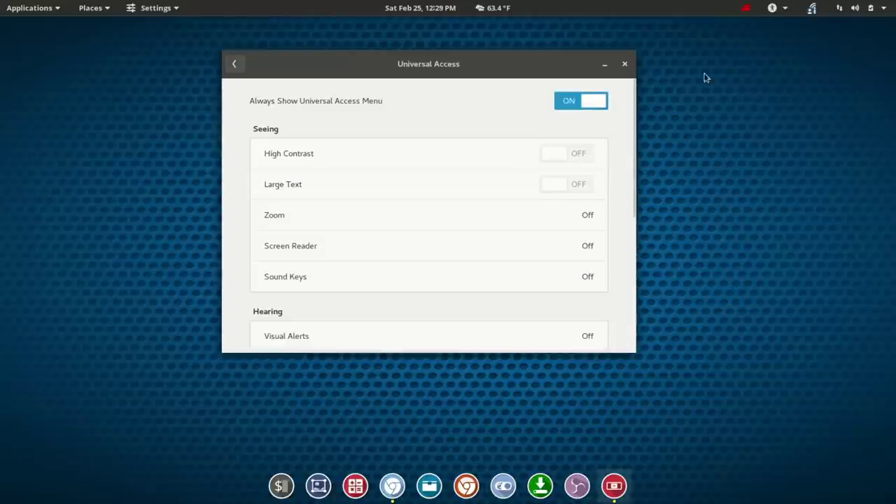
left_click(773, 9)
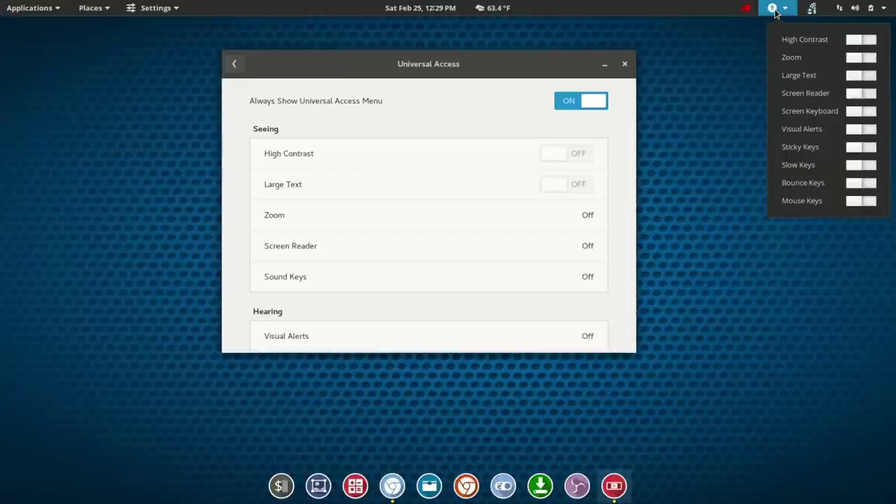
left_click(774, 10)
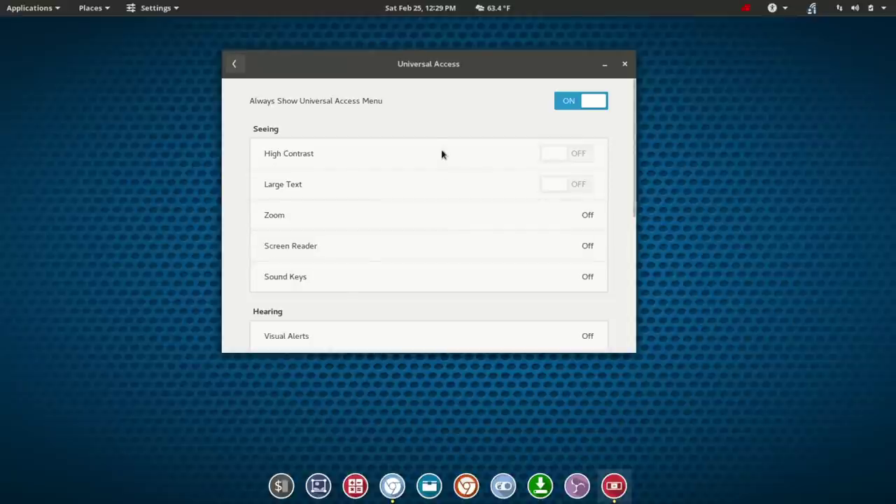
- Turn on High Contrast and inspect how the Places menu and the application categories look with it
left_click(583, 160)
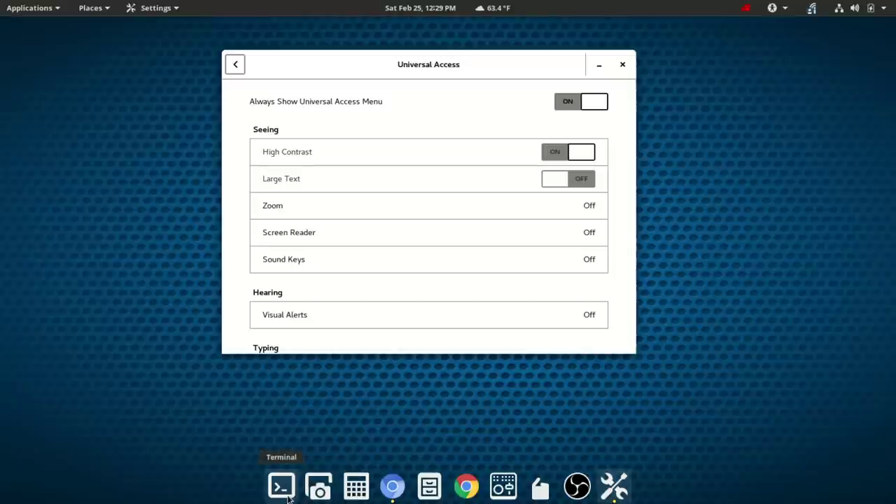
left_click(50, 10)
mouse_move(91, 9)
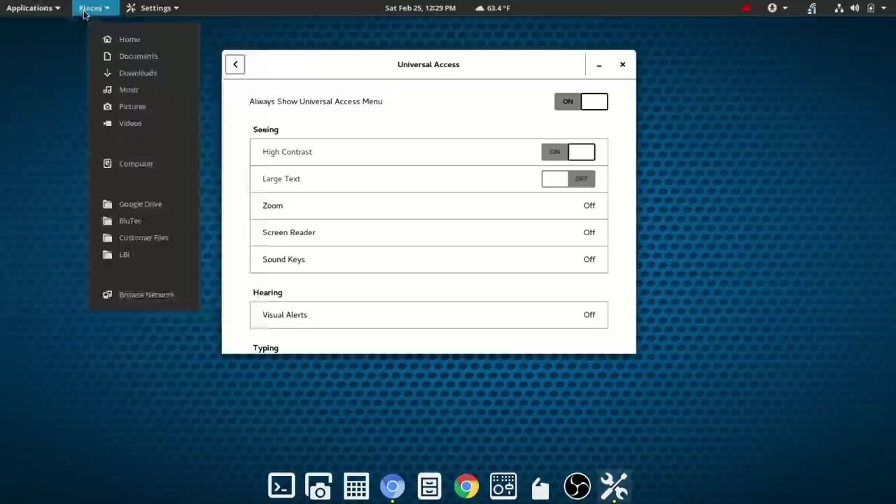
mouse_move(49, 9)
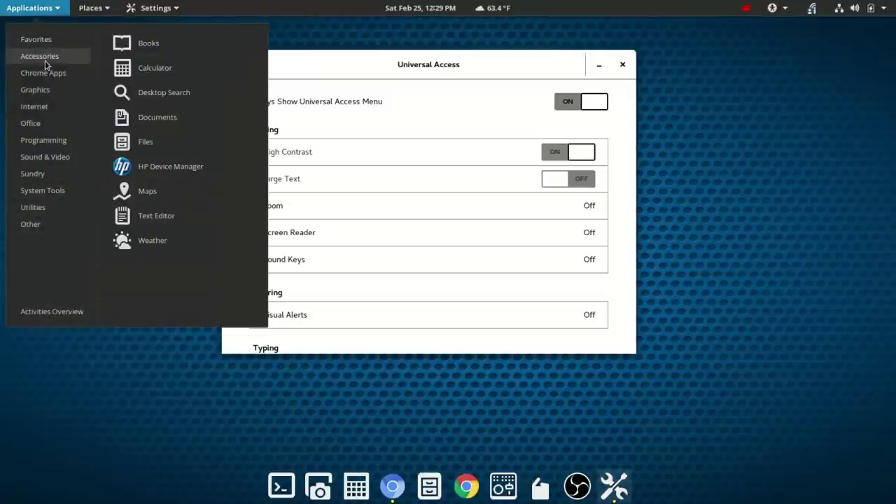
mouse_move(44, 70)
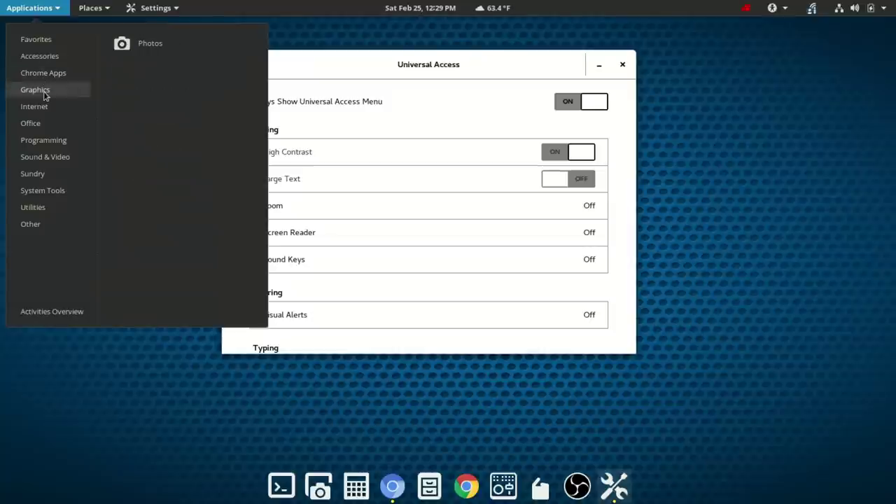
mouse_move(42, 111)
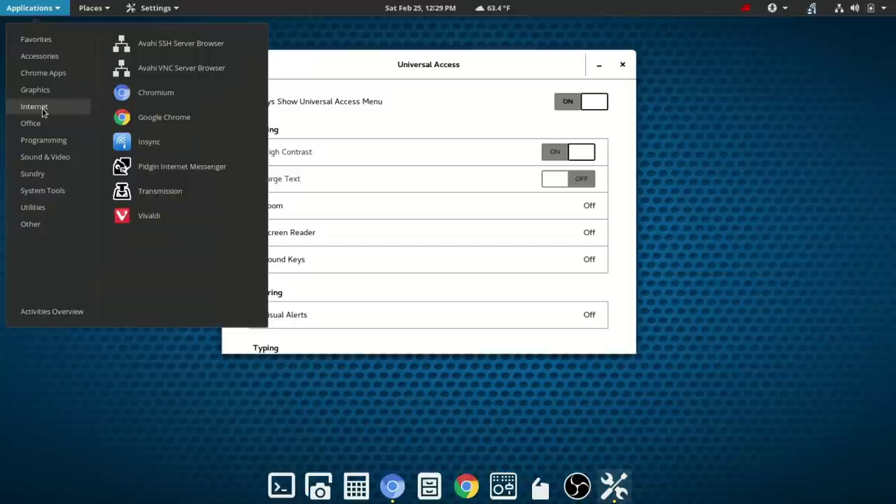
left_click(701, 181)
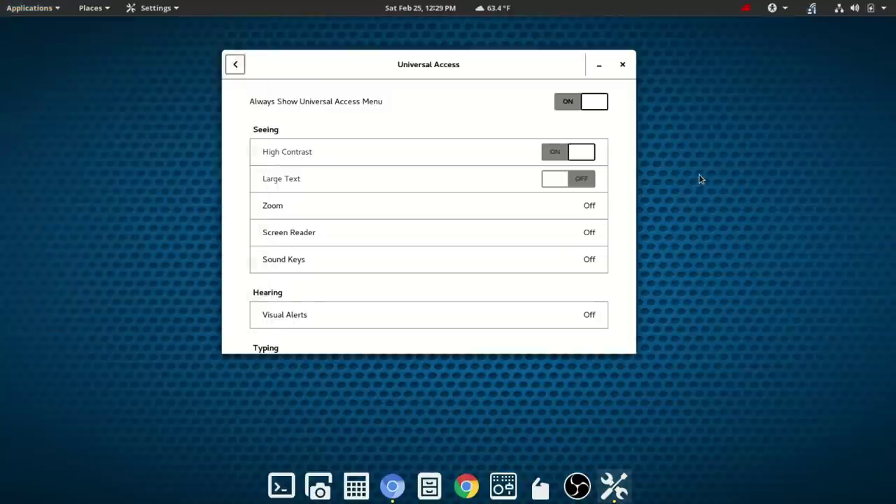
- Turn on Large Text and check its effect on the Applications and Places menus
left_click(580, 181)
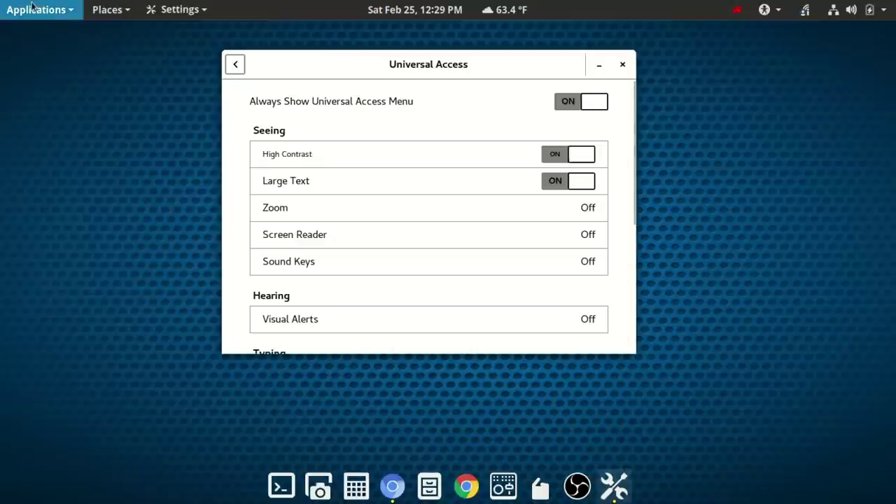
left_click(54, 11)
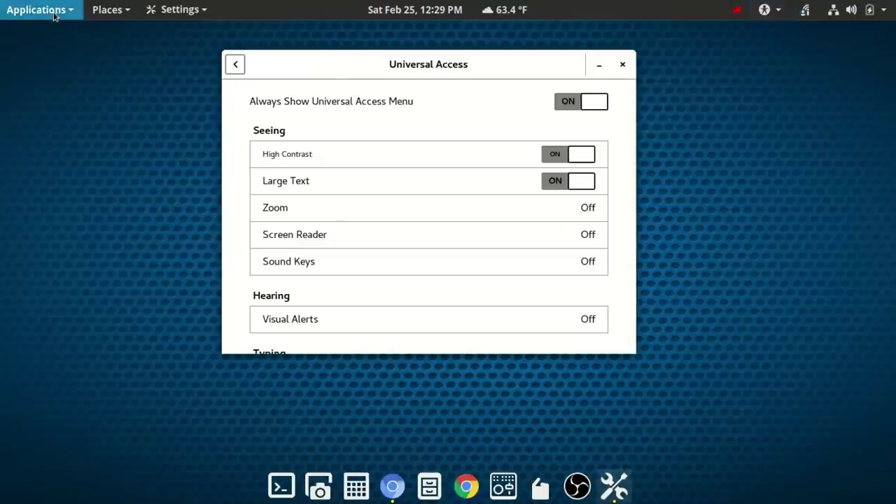
left_click(54, 11)
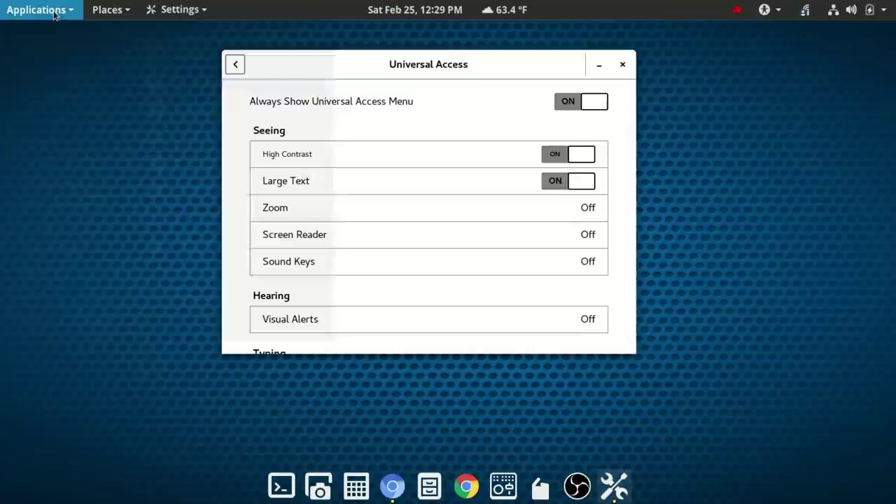
left_click(110, 10)
left_click(109, 12)
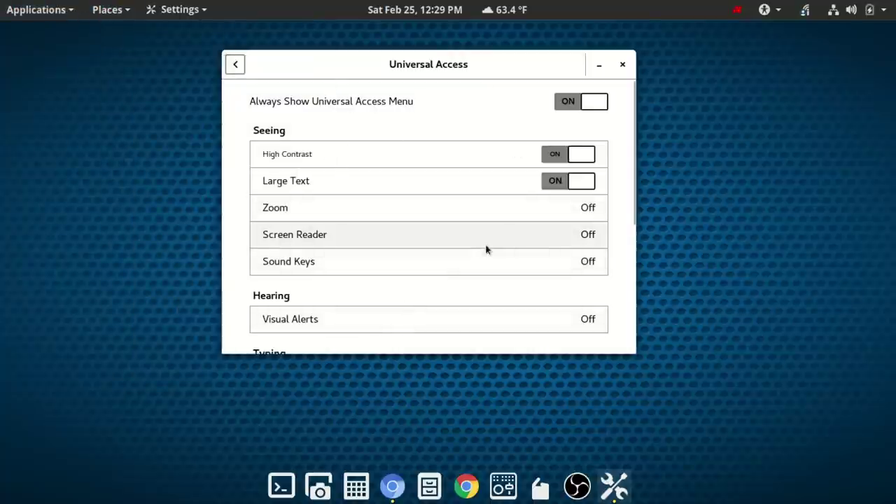
- Turn off Large Text and demonstrate Zoom by switching it on, viewing the magnified desktop, and switching it off
left_click(561, 187)
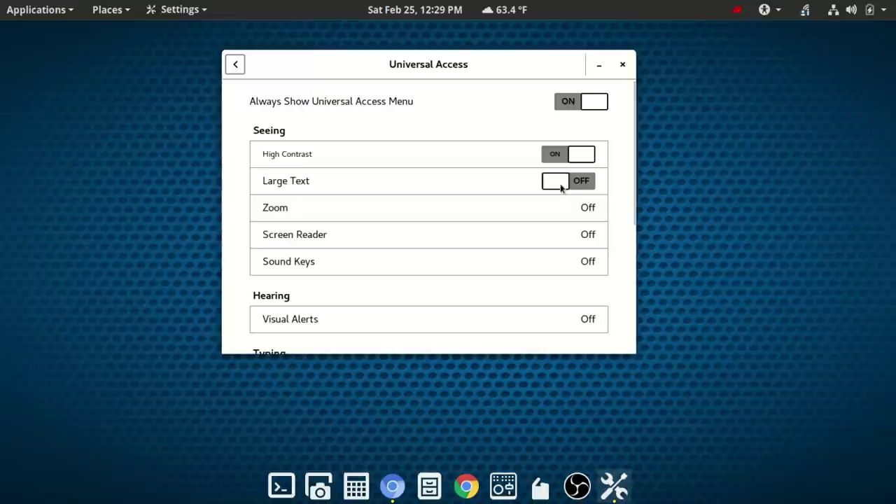
left_click(587, 210)
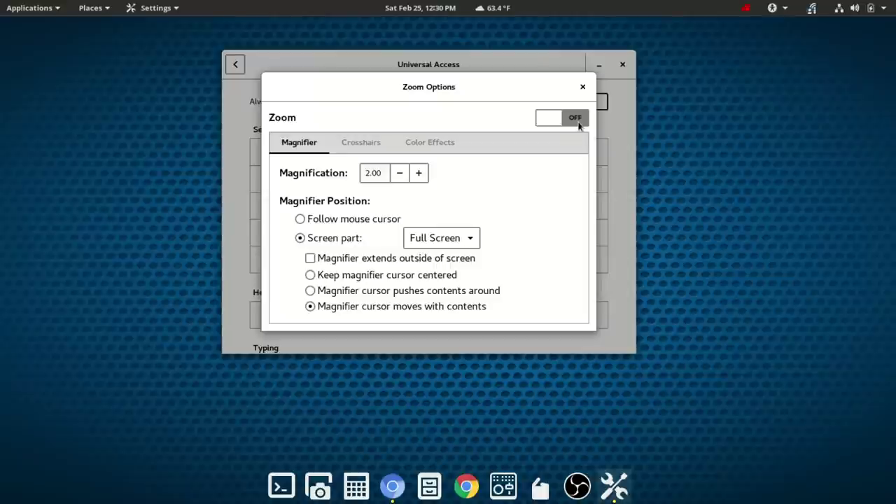
left_click(577, 122)
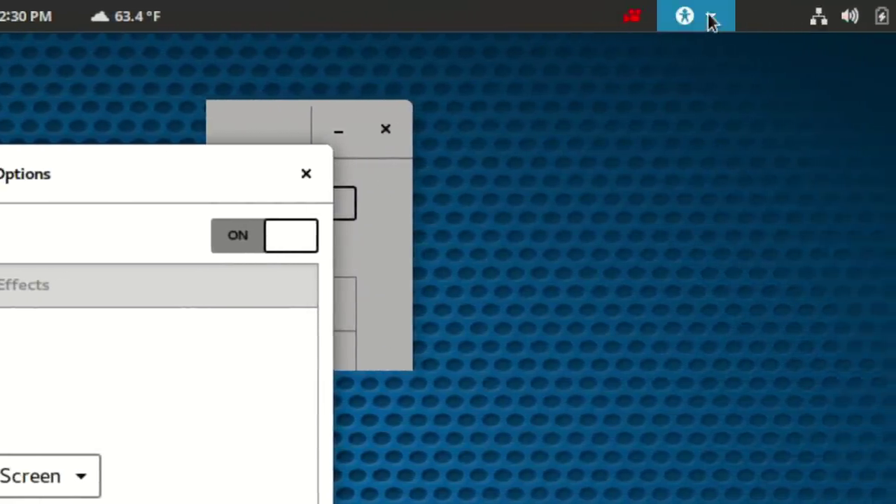
left_click(708, 18)
left_click(708, 18)
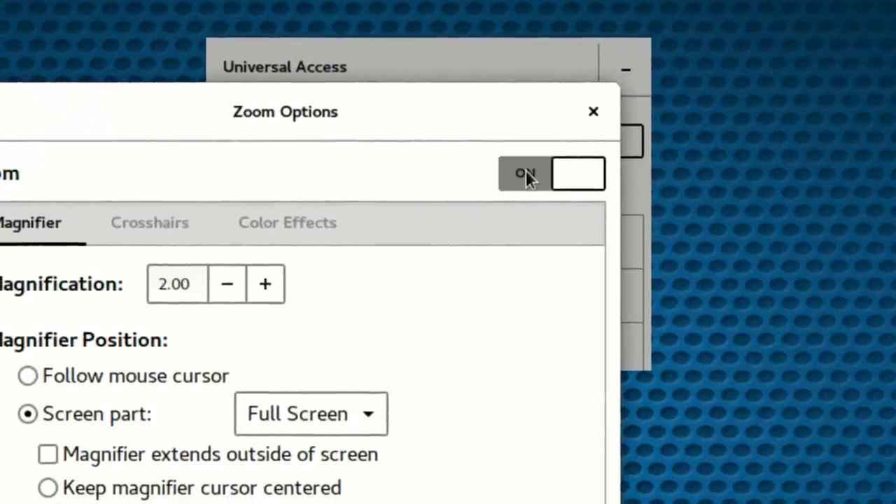
left_click(526, 174)
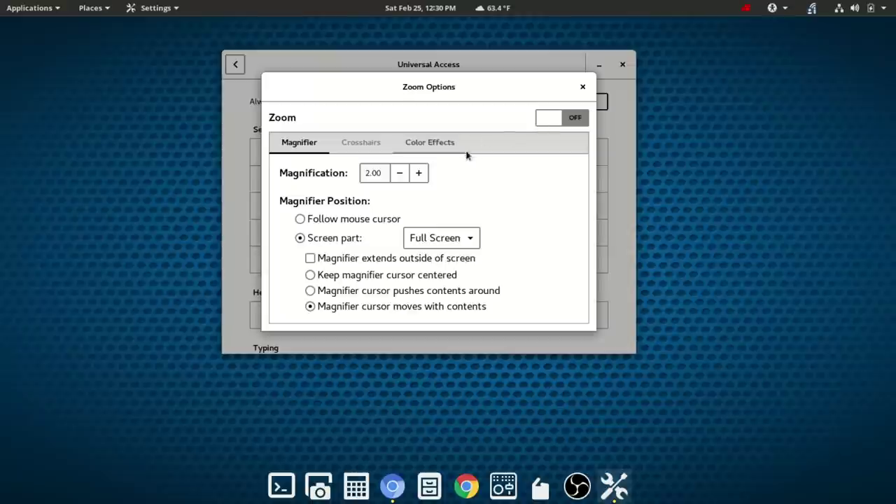
- Review the Crosshairs, Magnifier screen part and Color Effects settings in Zoom Options and close the dialog
left_click(371, 145)
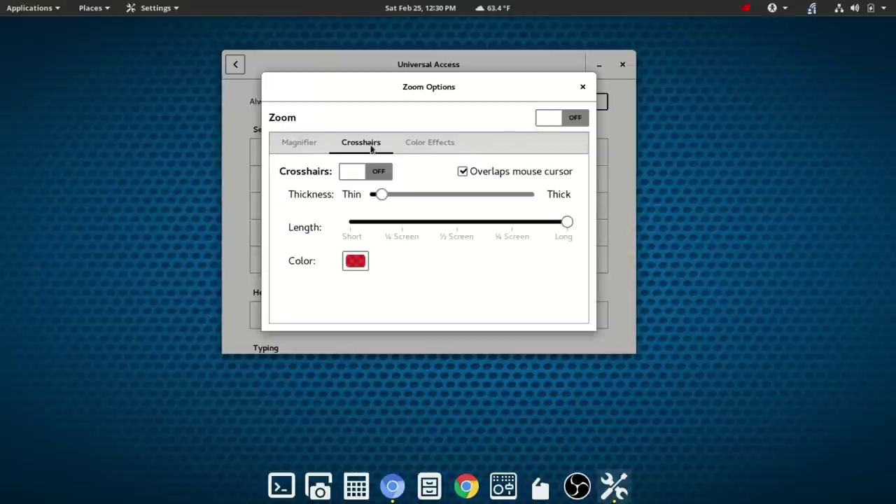
left_click(313, 150)
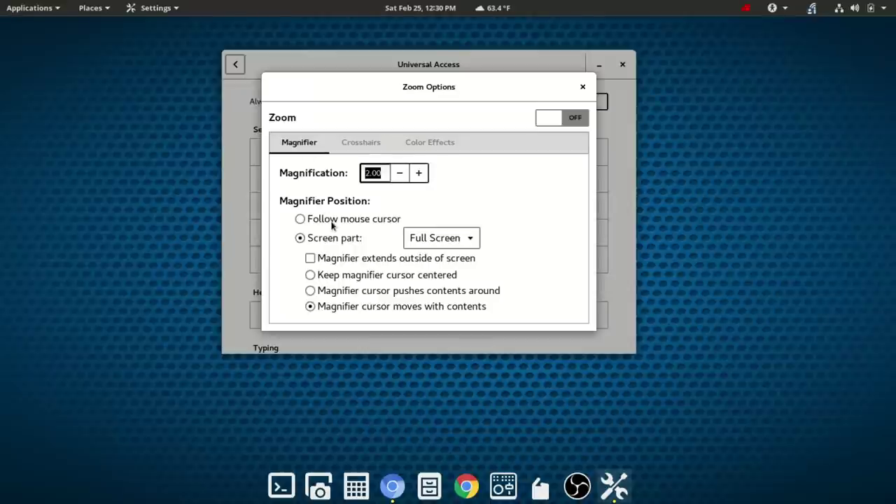
left_click(438, 241)
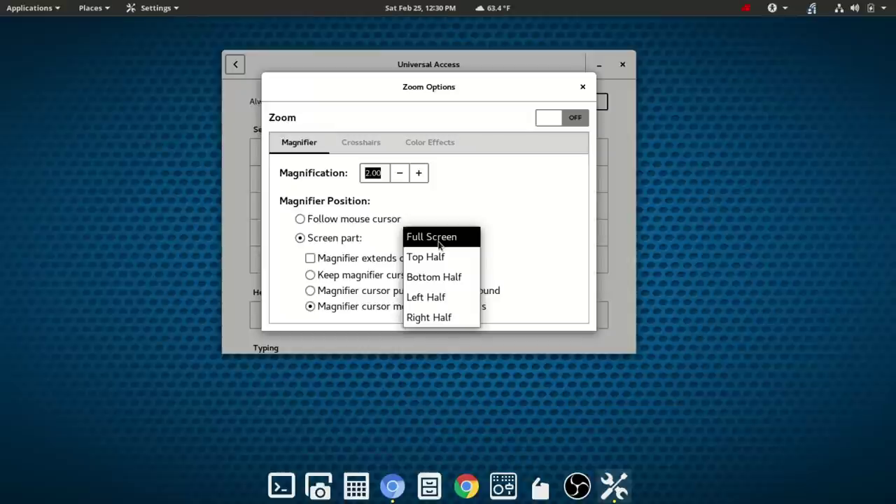
left_click(438, 238)
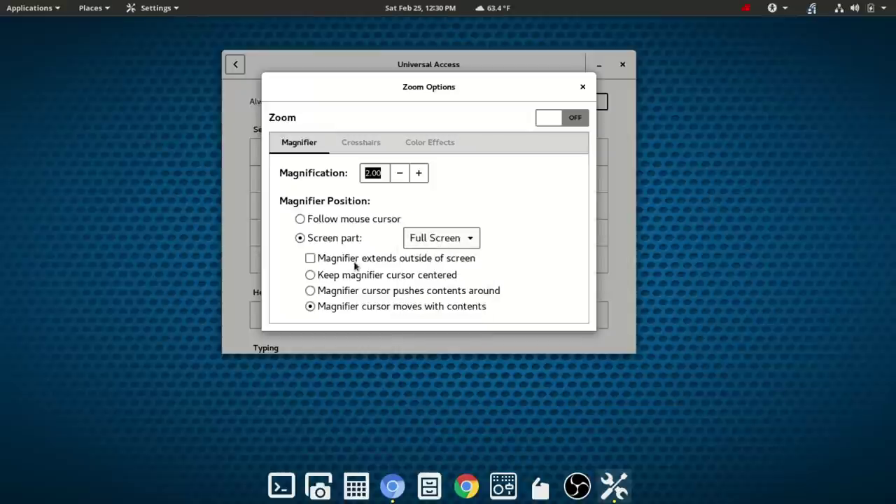
left_click(440, 145)
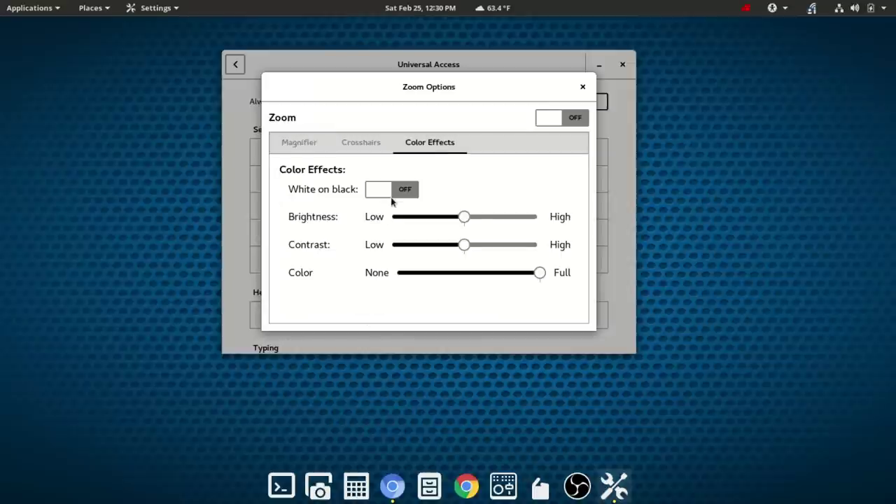
left_click(299, 143)
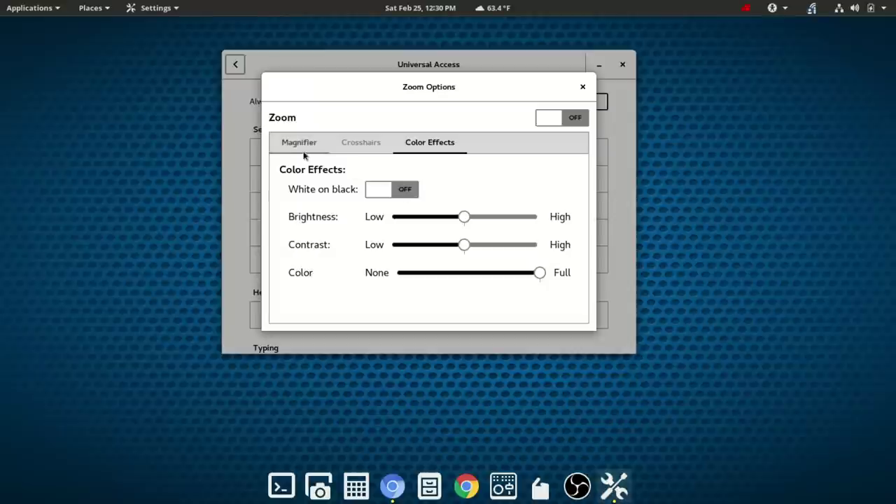
left_click(583, 87)
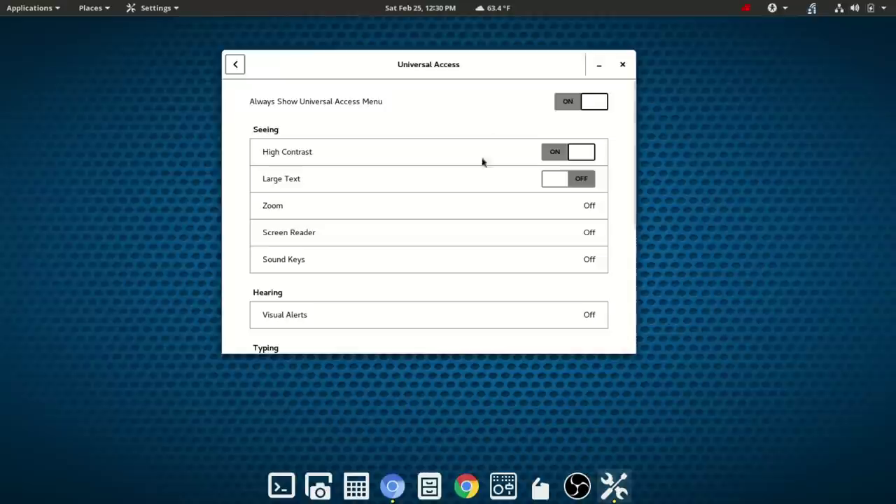
- Demonstrate the Screen Reader by turning it on and off again, and close its dialog
left_click(491, 241)
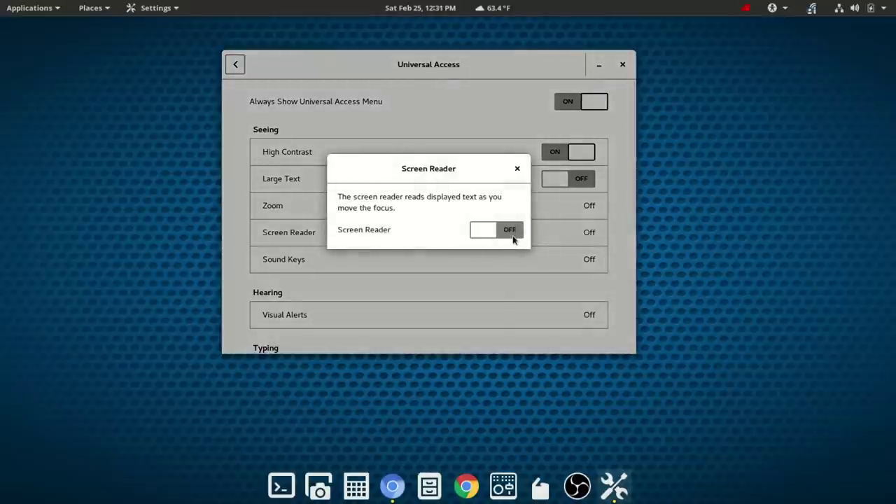
left_click(513, 239)
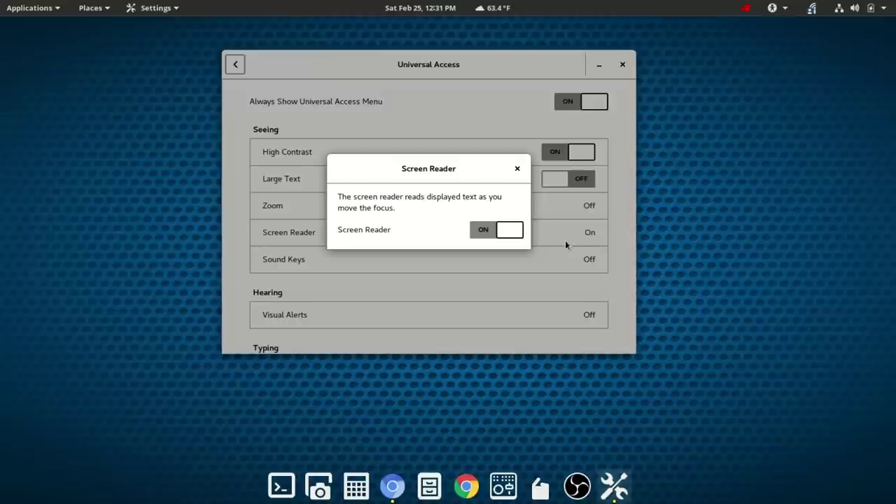
left_click(485, 234)
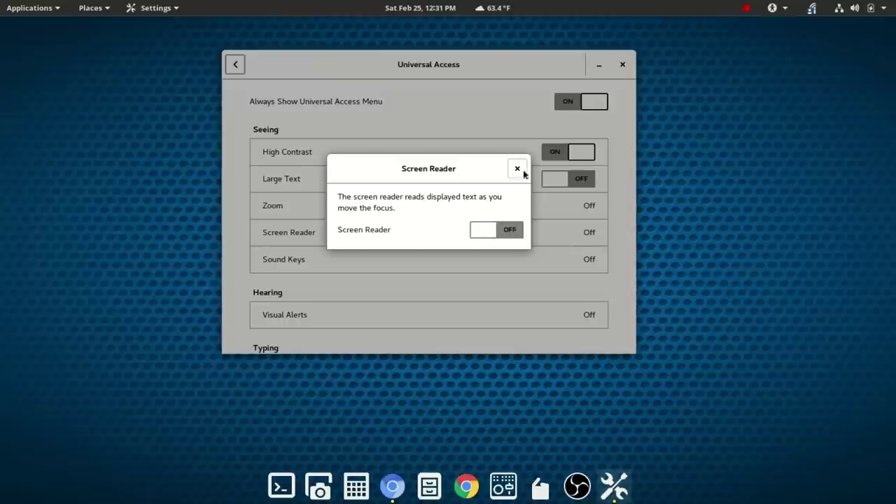
left_click(517, 169)
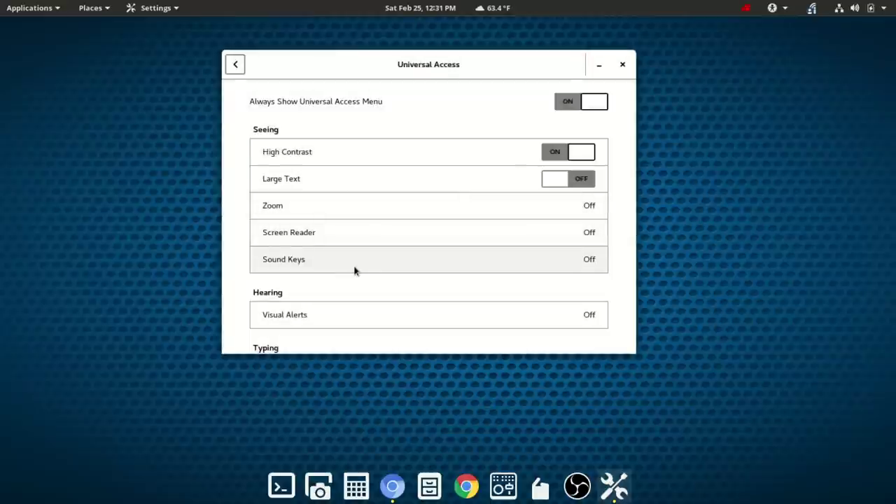
- Enable Visual Alerts, test the window title flash, and select and test Flash the entire screen
scroll(624, 133, "down", 3)
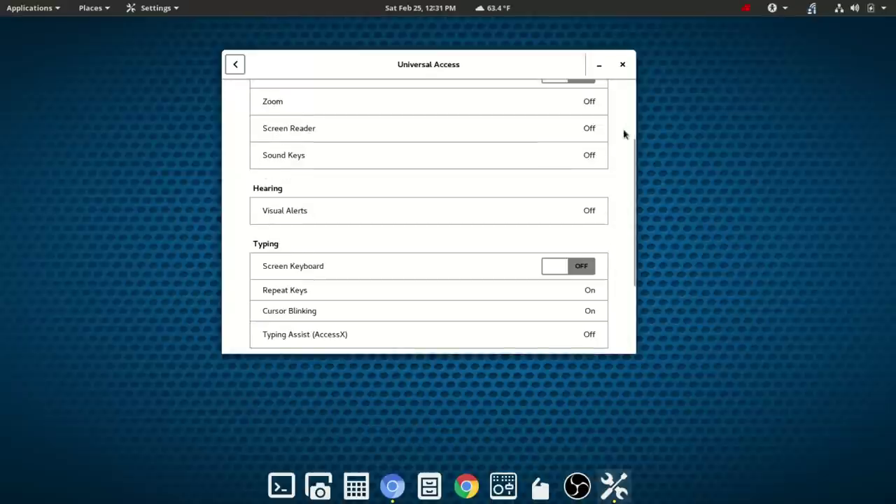
left_click(346, 216)
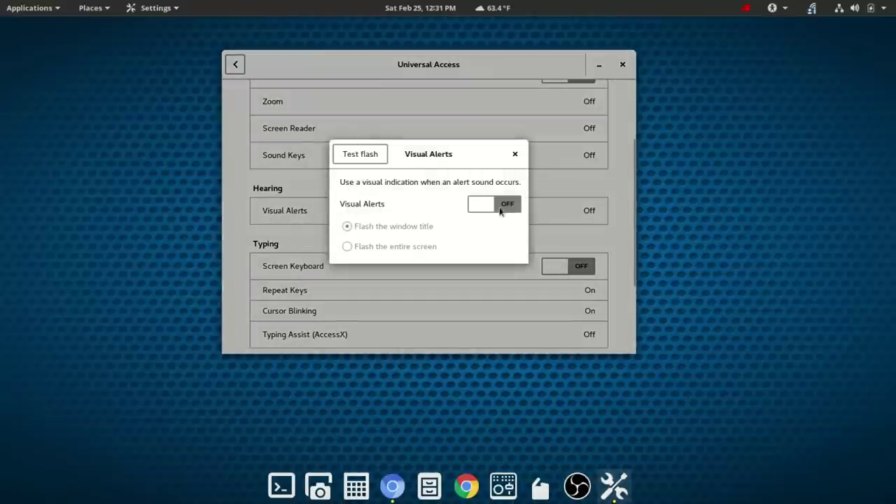
left_click(505, 210)
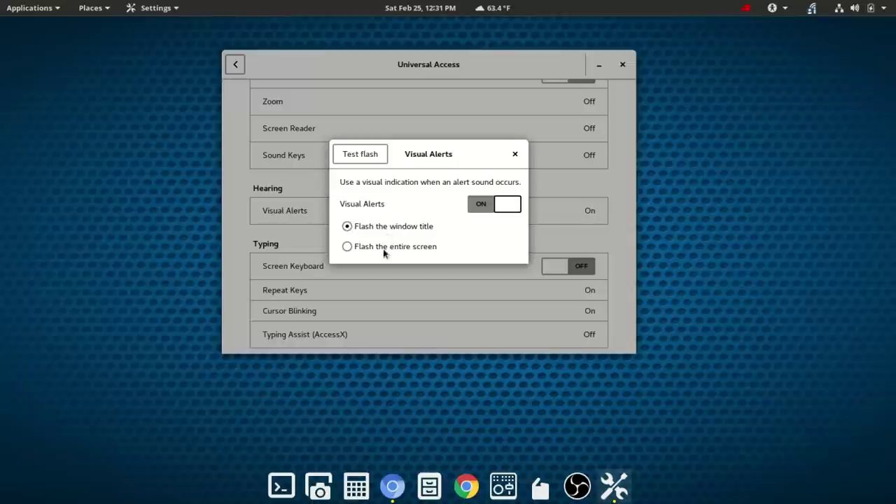
left_click(363, 158)
left_click(362, 158)
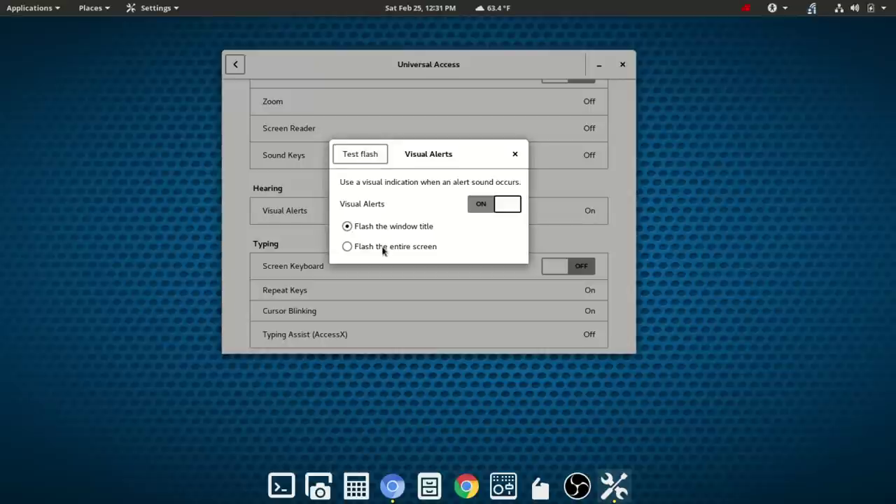
left_click(383, 248)
left_click(362, 156)
left_click(514, 154)
- Try the Screen Keyboard in the Typing section by switching it on and off again
scroll(489, 232, "down", 3)
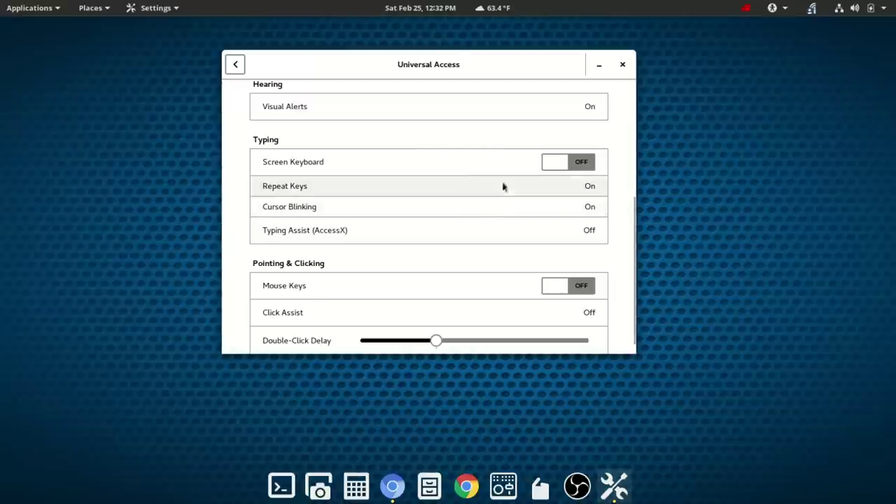
left_click(583, 168)
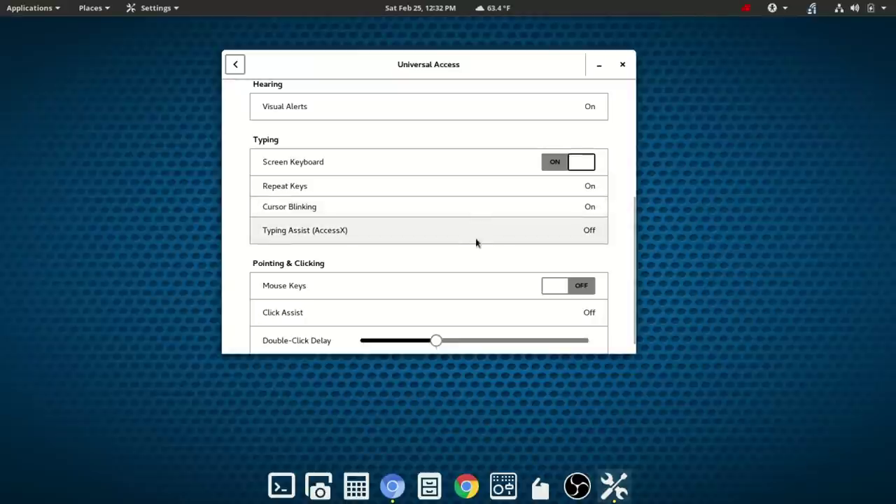
left_click(549, 167)
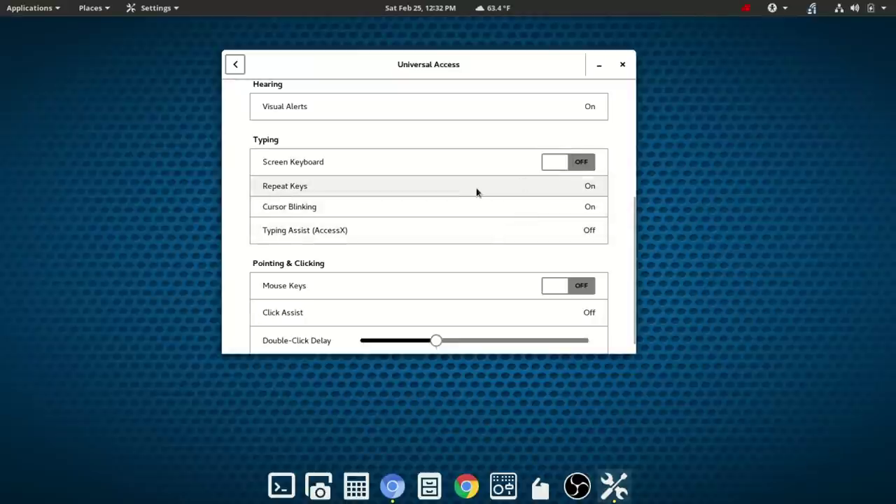
- Turn on Mouse Keys and check the feature switches in the accessibility menu
scroll(473, 190, "down", 1)
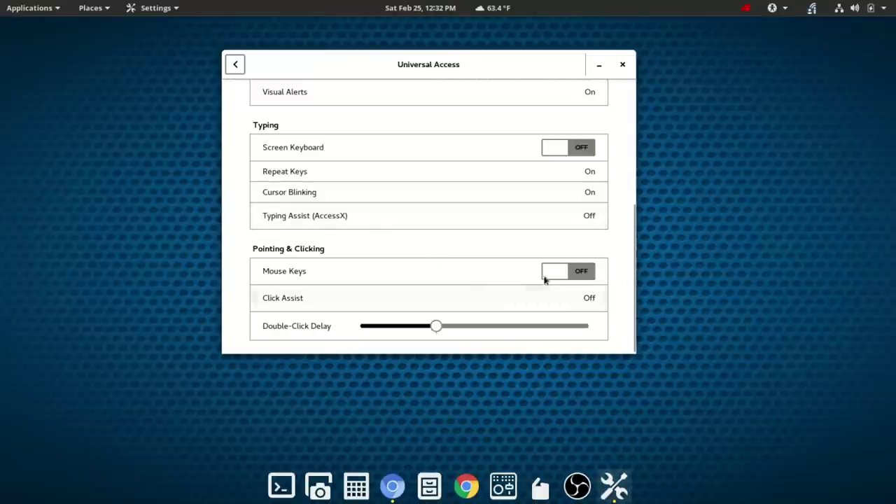
left_click(582, 279)
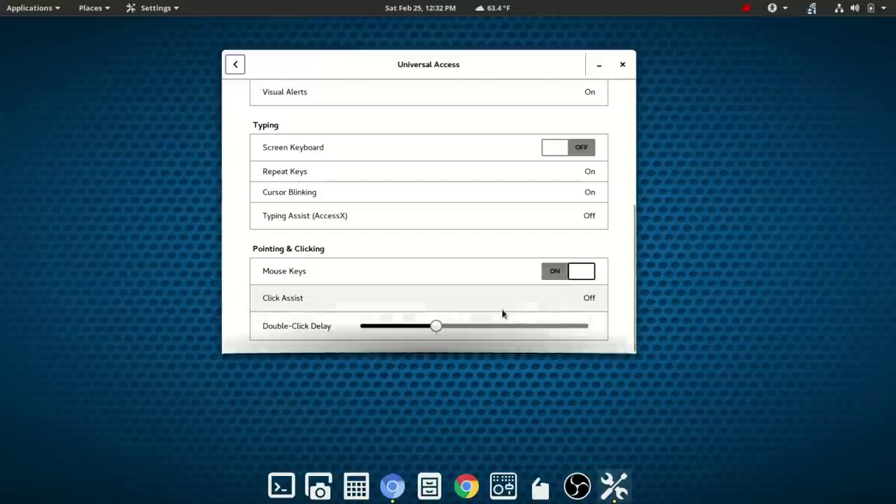
scroll(502, 312, "up", 5)
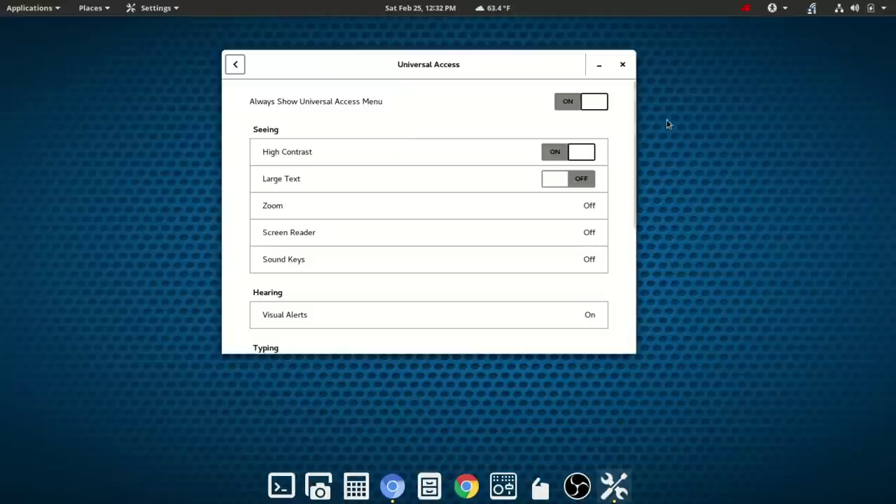
left_click(776, 14)
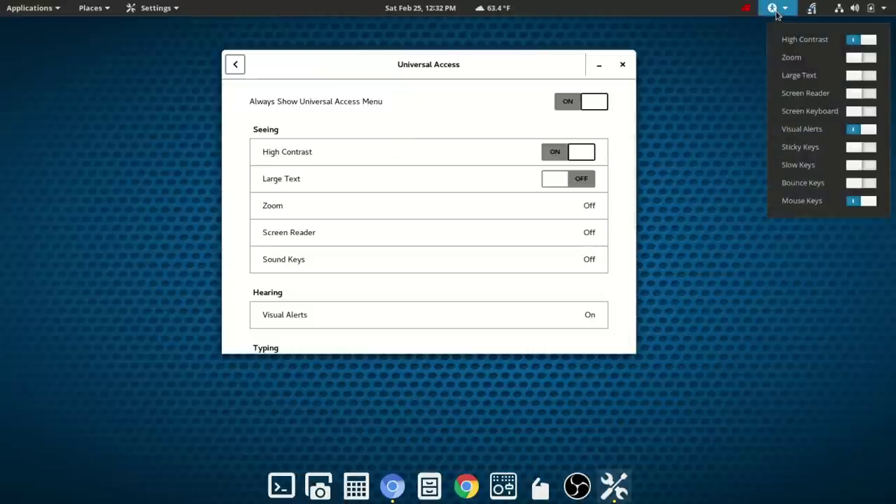
- Close the Universal Access window and view the accessibility menu's options from the empty desktop
left_click(625, 65)
left_click(624, 65)
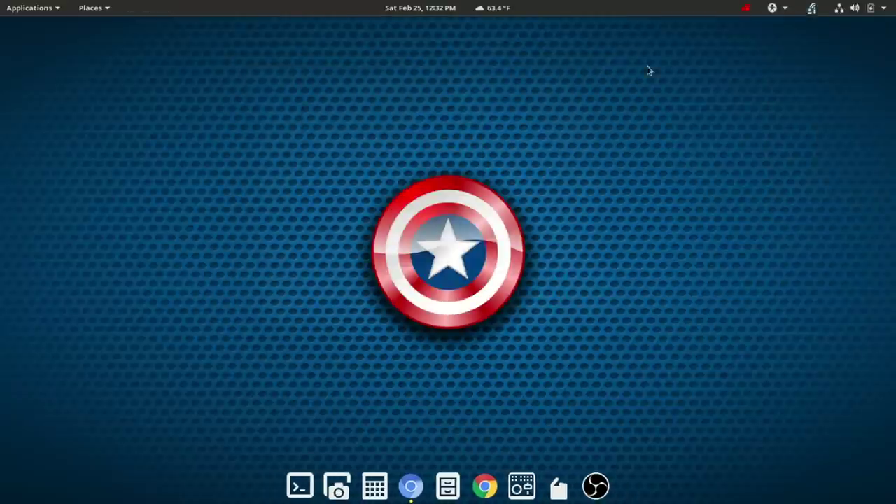
left_click(775, 12)
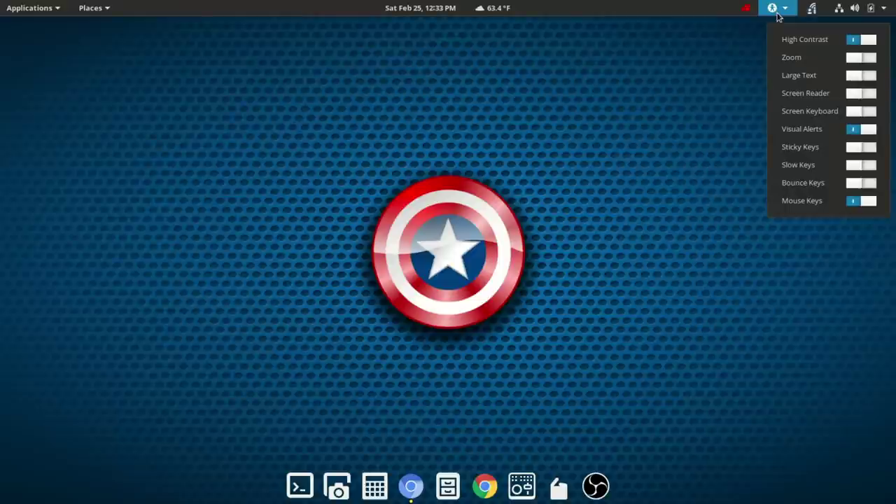
left_click(738, 106)
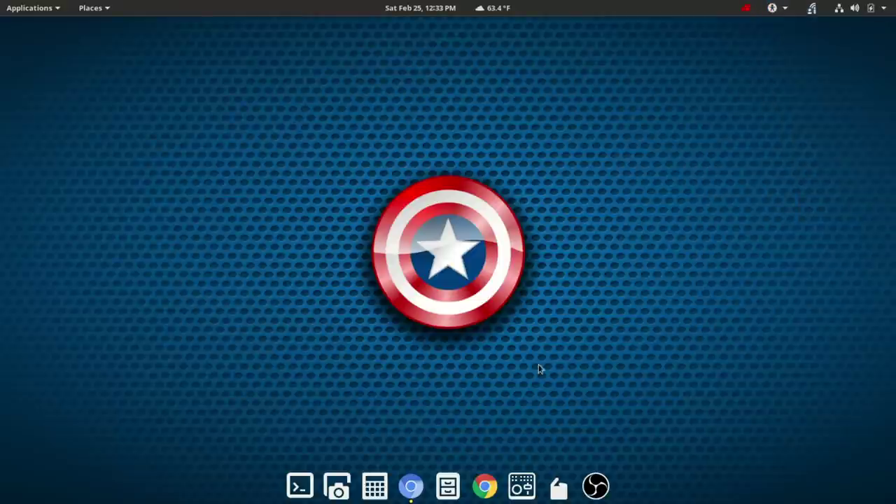
- Switch to Chromium, review the assistive technology and mailing list sections of the Sonar GNU Linux home page, and close the browser
left_click(413, 494)
scroll(597, 320, "up", 3)
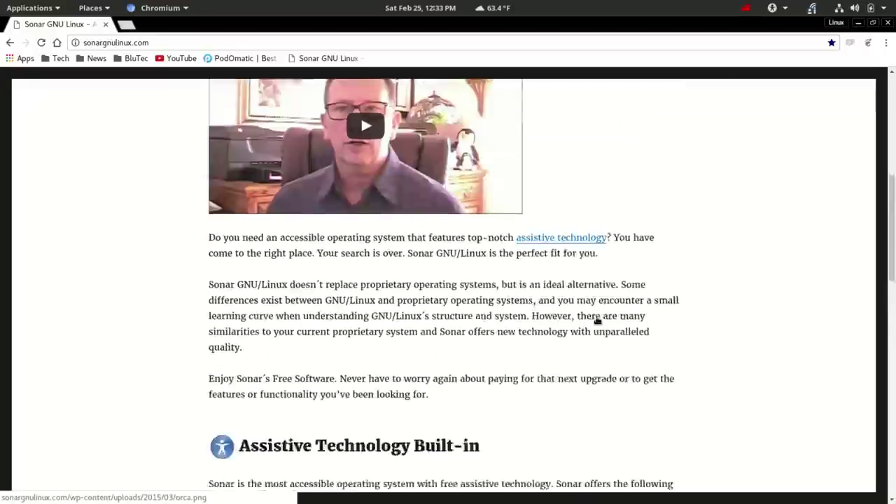
scroll(598, 320, "down", 10)
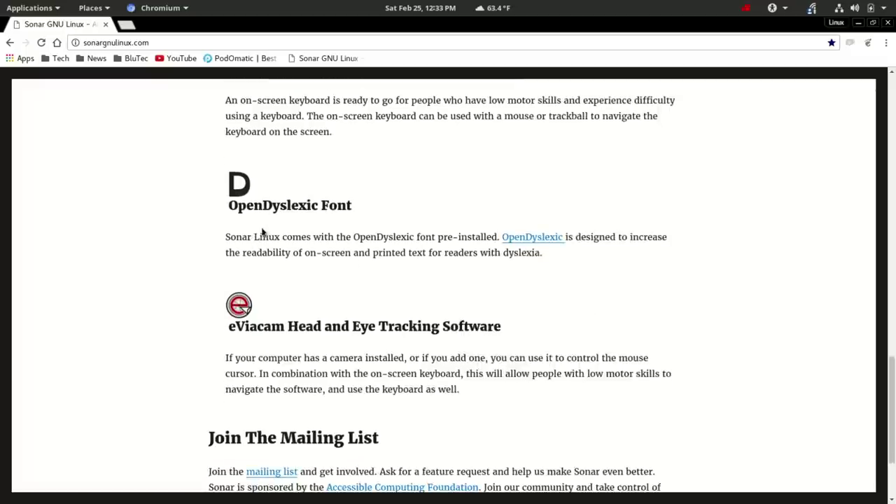
scroll(374, 247, "down", 4)
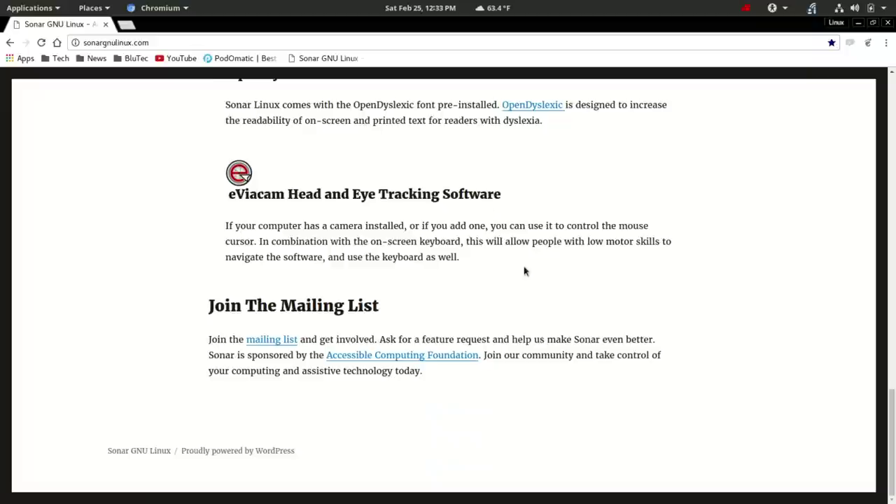
scroll(527, 271, "up", 20)
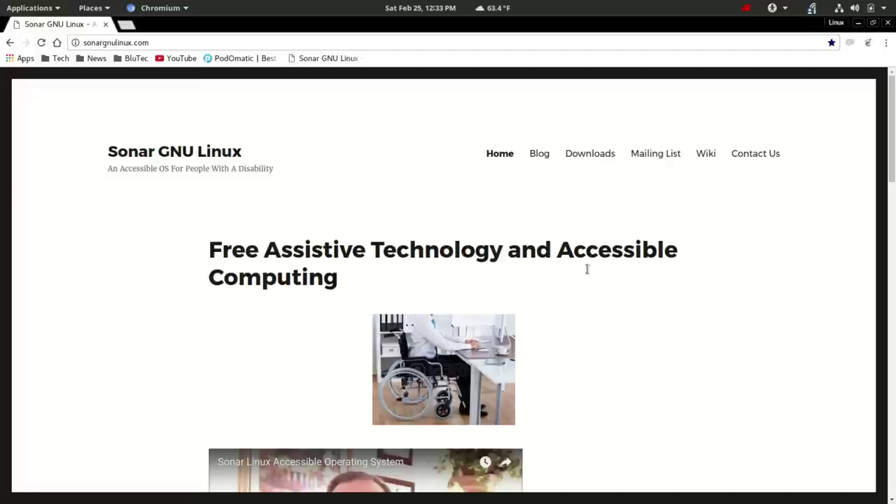
scroll(591, 286, "down", 4)
scroll(591, 285, "up", 4)
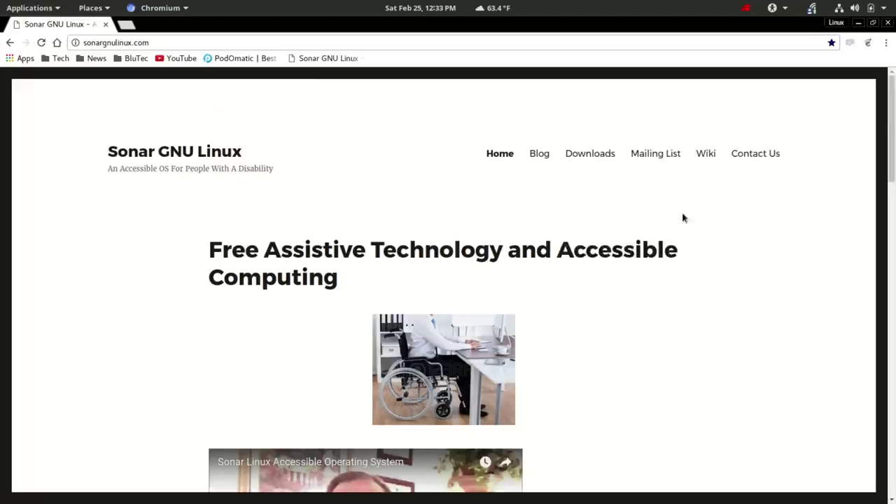
left_click(888, 23)
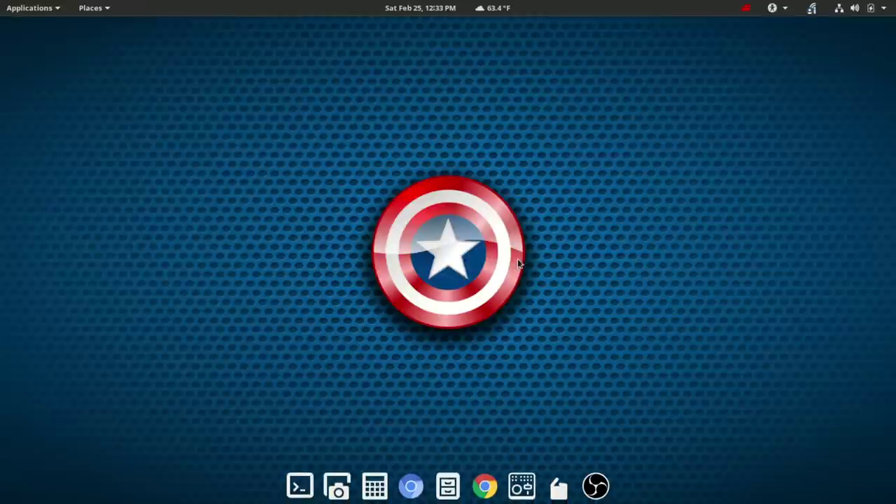